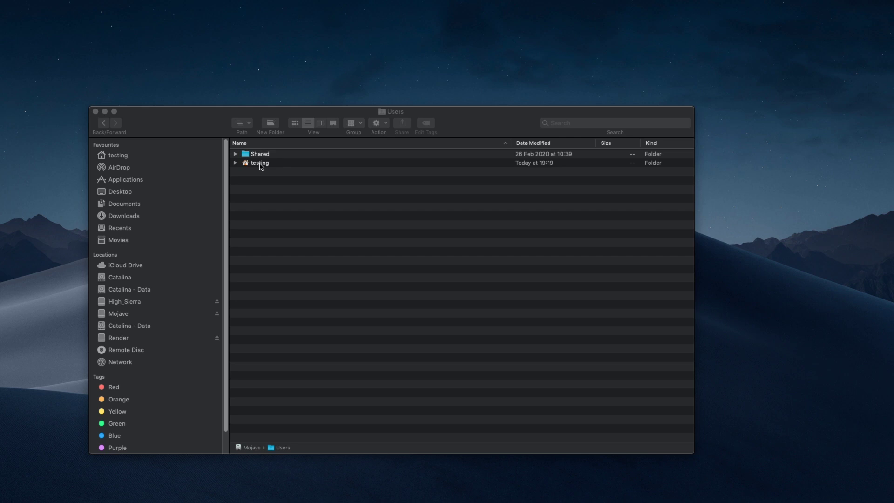
- Navigate into testing > SGO Data > Projects in Finder
click(261, 164)
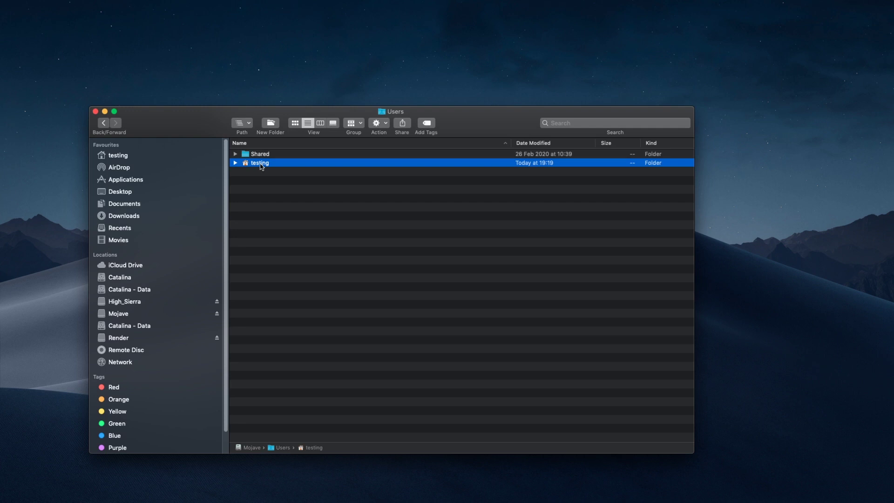
double_click(261, 164)
click(262, 236)
double_click(262, 236)
click(263, 165)
double_click(263, 165)
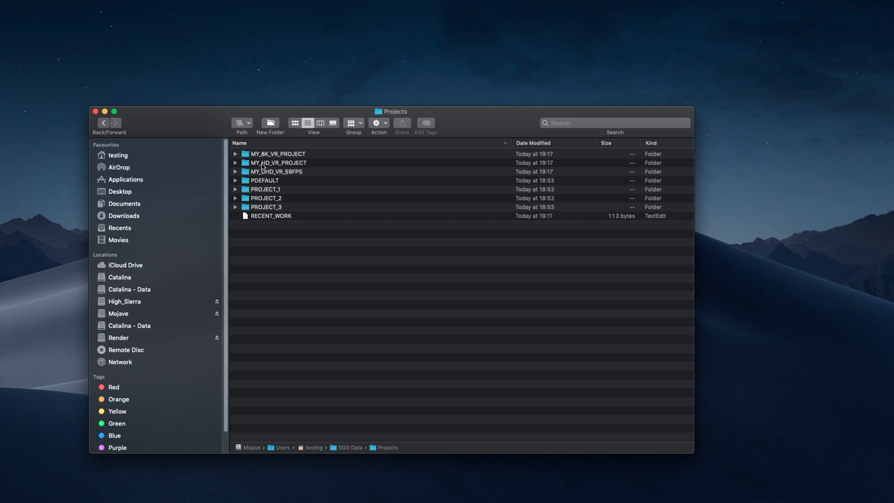
- Inspect PROJECT_3's DATA, autosaveFiles, PRESETS and PRIVATE subfolders
click(266, 207)
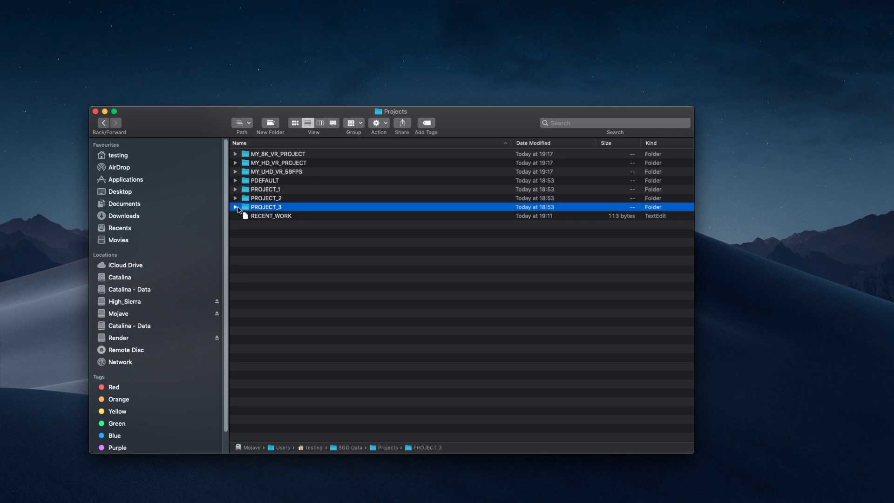
click(235, 207)
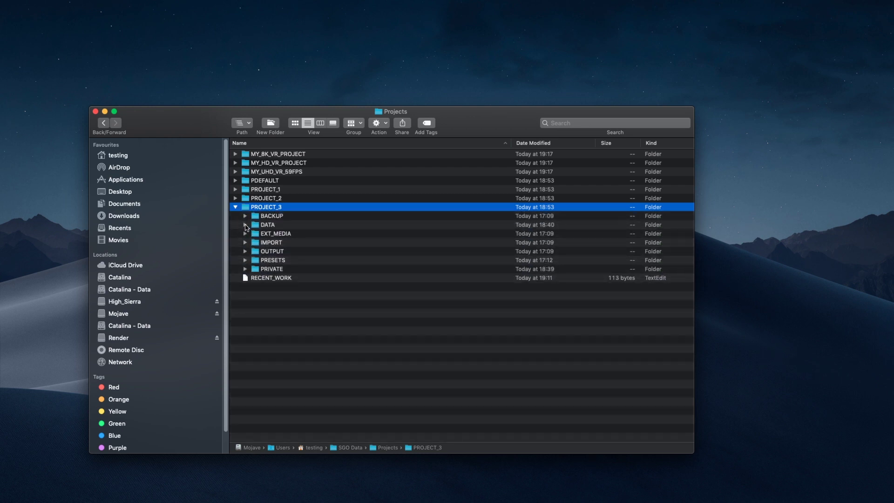
click(245, 225)
click(290, 278)
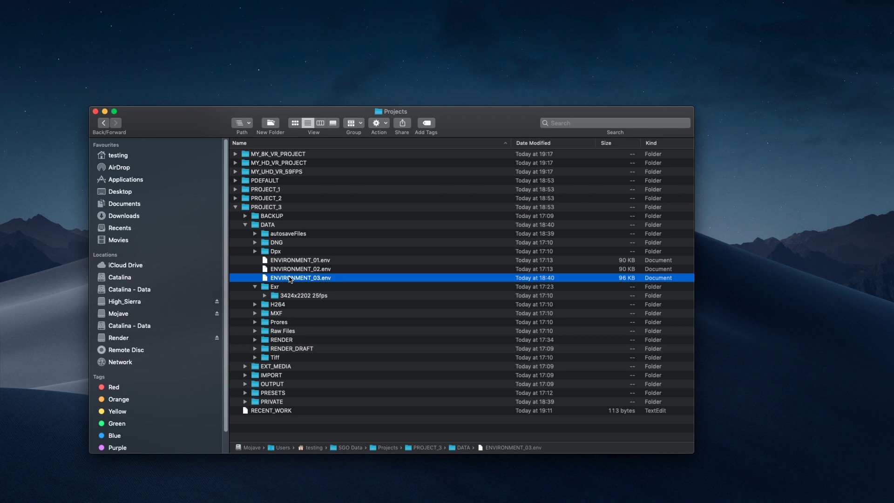
click(277, 236)
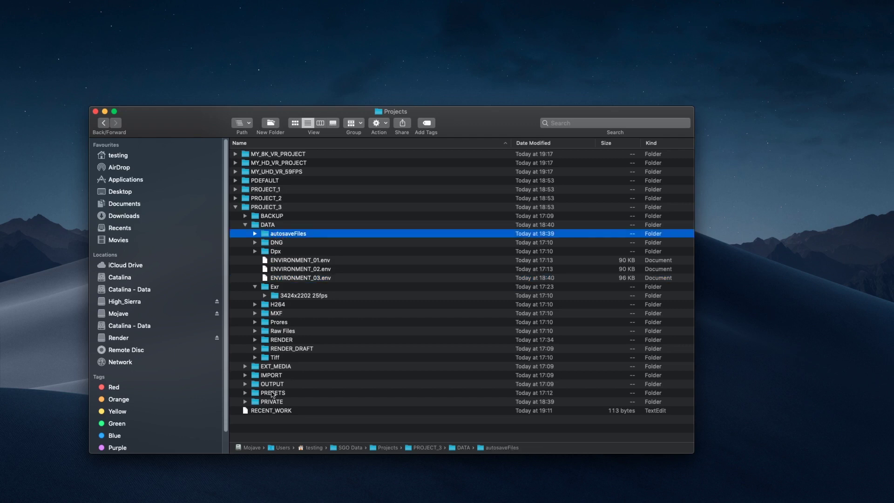
click(245, 393)
scroll(269, 419, down, 1)
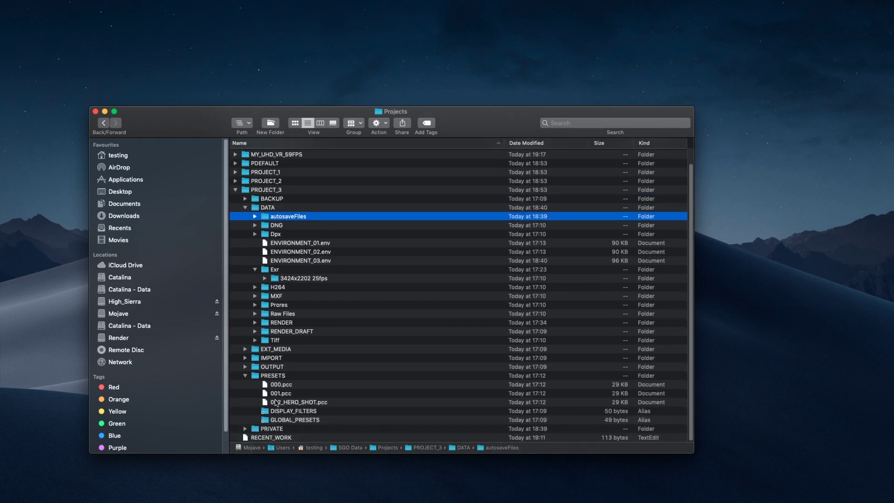
click(272, 429)
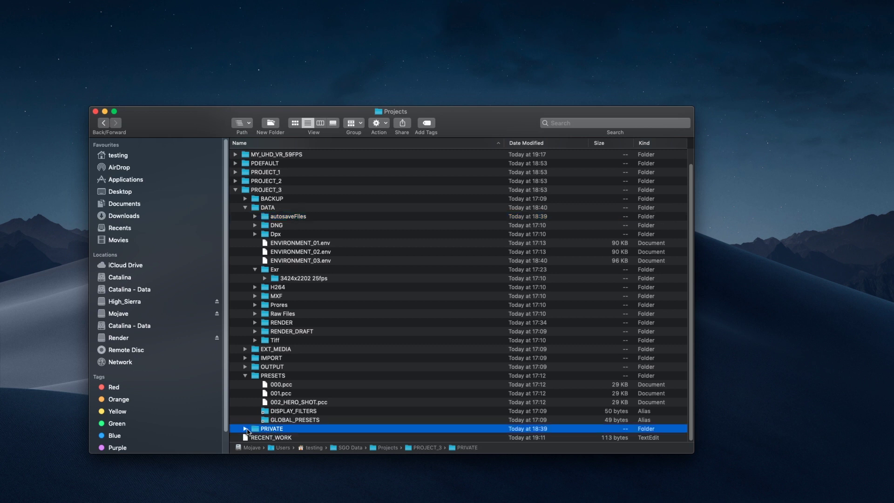
click(245, 428)
scroll(278, 403, down, 3)
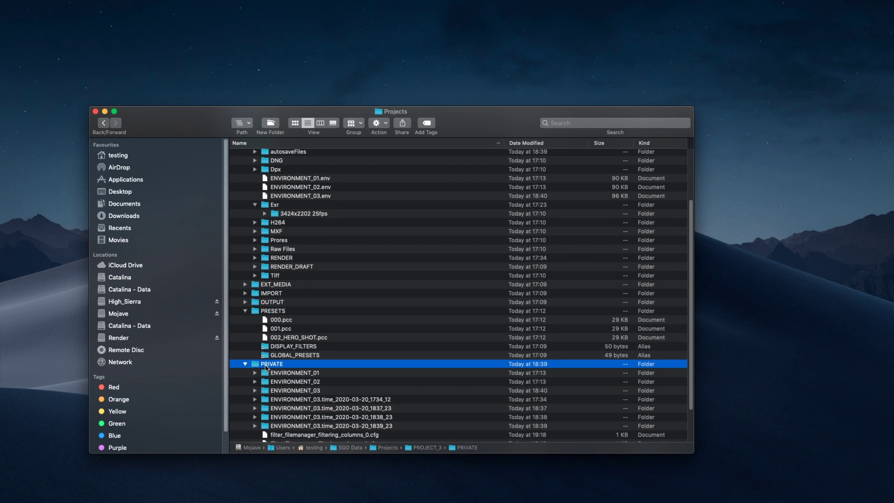
scroll(266, 368, up, 1)
scroll(266, 368, up, 5)
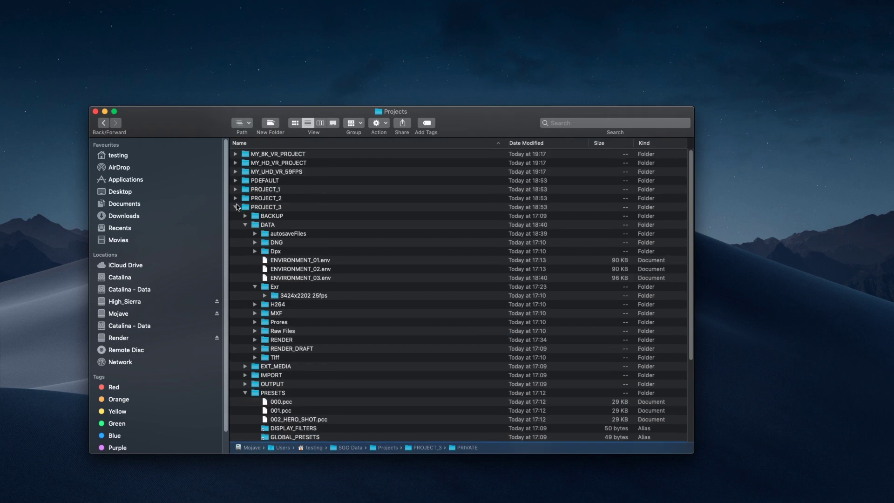
- Collapse PROJECT_3 and compress it into a zip archive
click(236, 207)
right_click(268, 207)
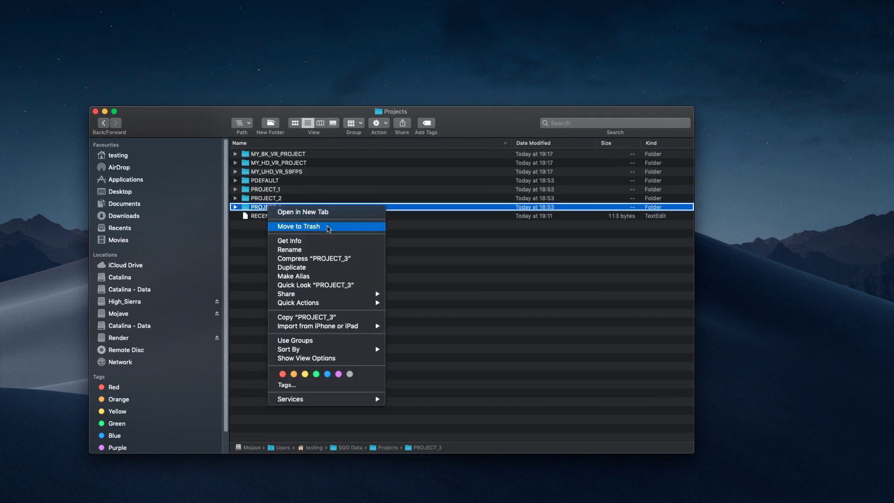
click(327, 258)
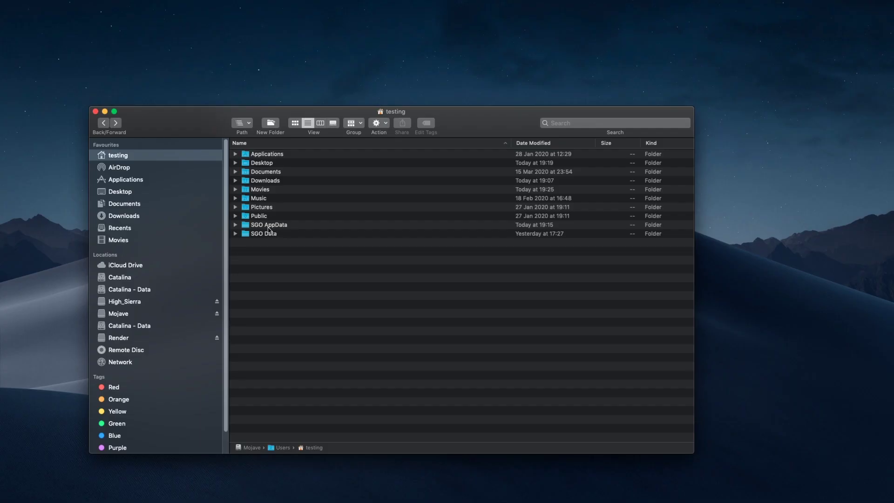
- Open SGO AppData and check shared's 3DLUTS, display_filters, renderTargets and RenderPresets folders
double_click(269, 225)
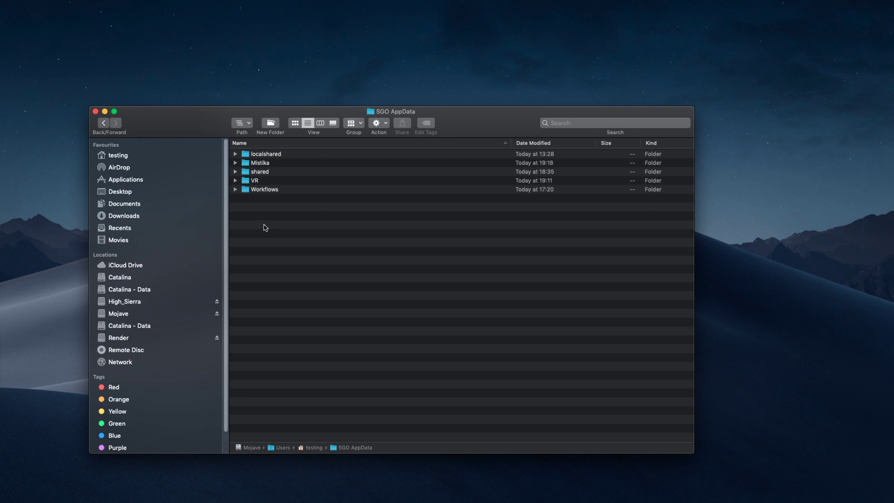
click(260, 173)
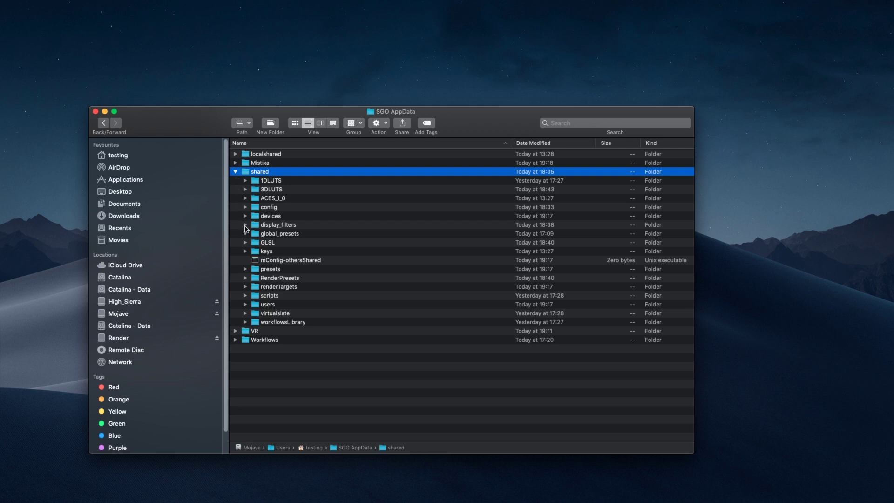
click(244, 190)
click(245, 189)
click(245, 224)
click(244, 225)
click(246, 287)
click(245, 278)
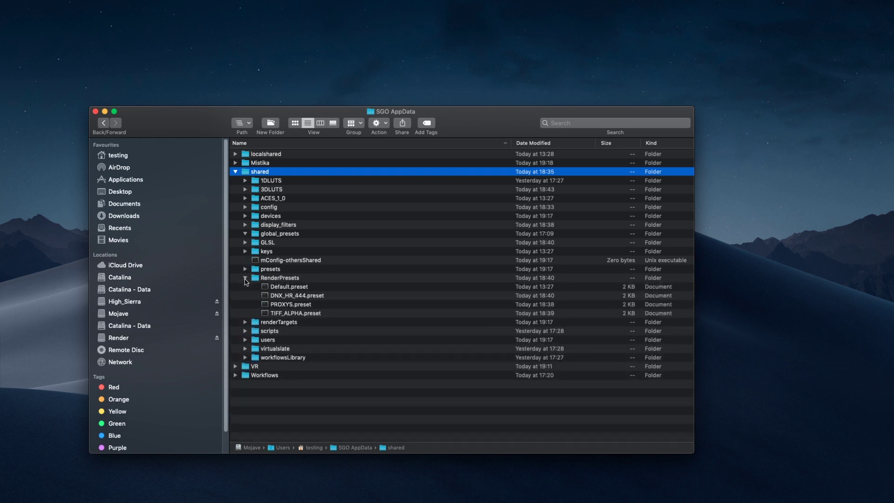
click(245, 278)
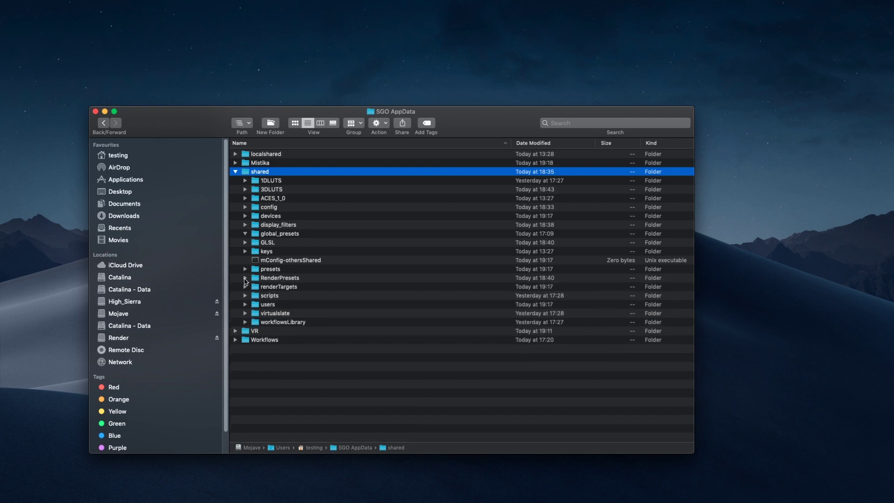
- Check the users > MYUSER folder's hotKeys.My_Flavour_1 and My_Flavour_2 configs
click(244, 304)
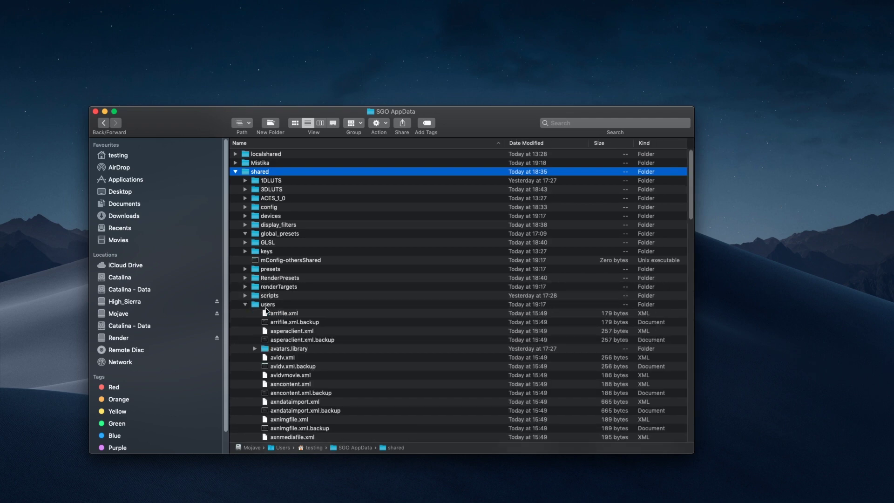
click(268, 305)
scroll(296, 316, down, 1)
scroll(296, 316, down, 20)
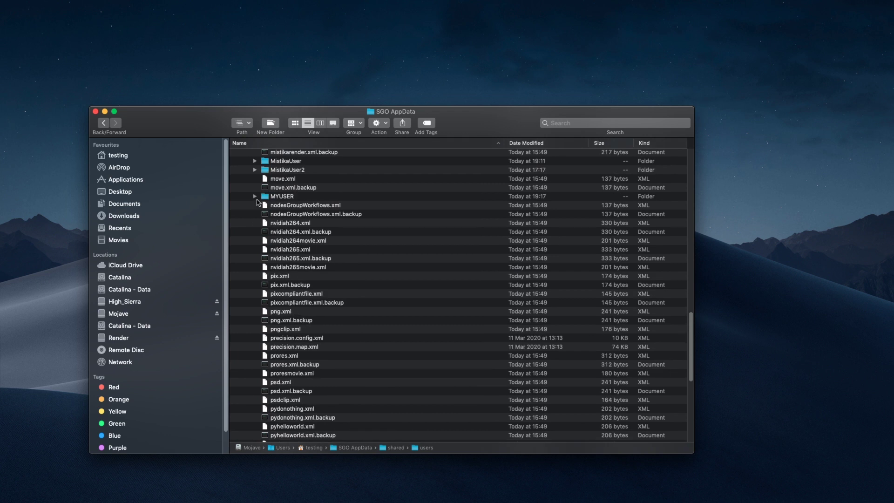
click(254, 196)
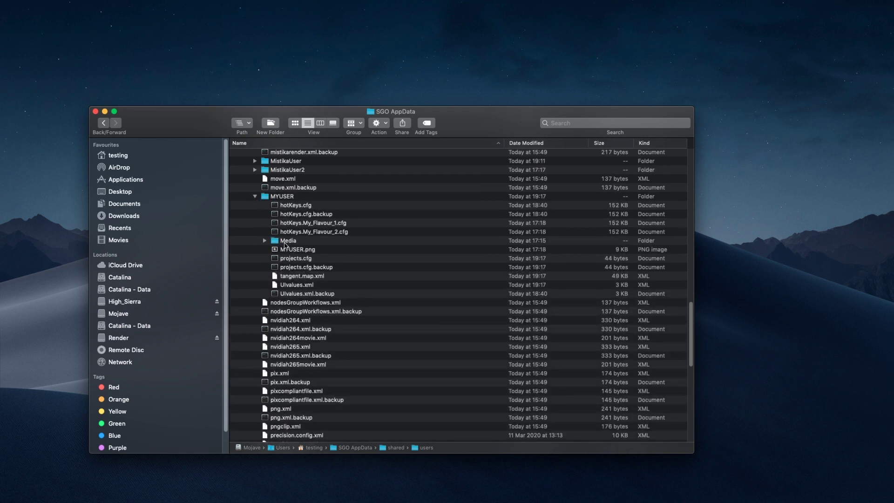
click(301, 223)
click(302, 231)
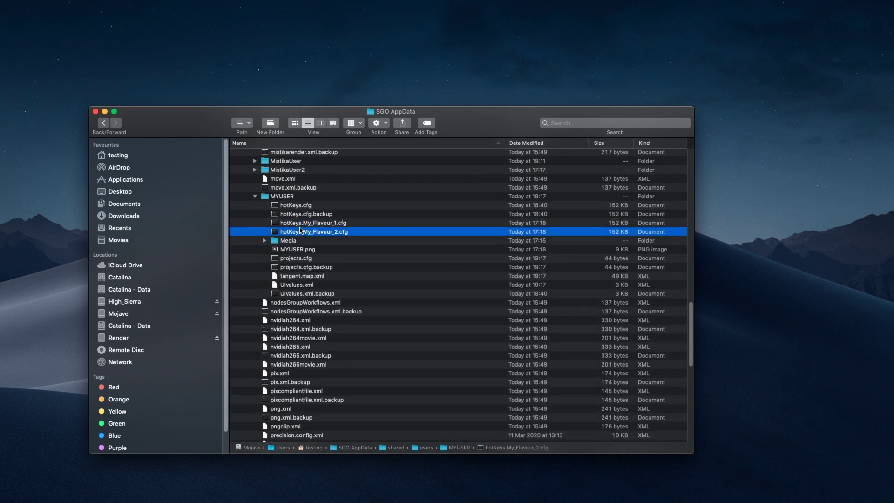
scroll(292, 228, up, 15)
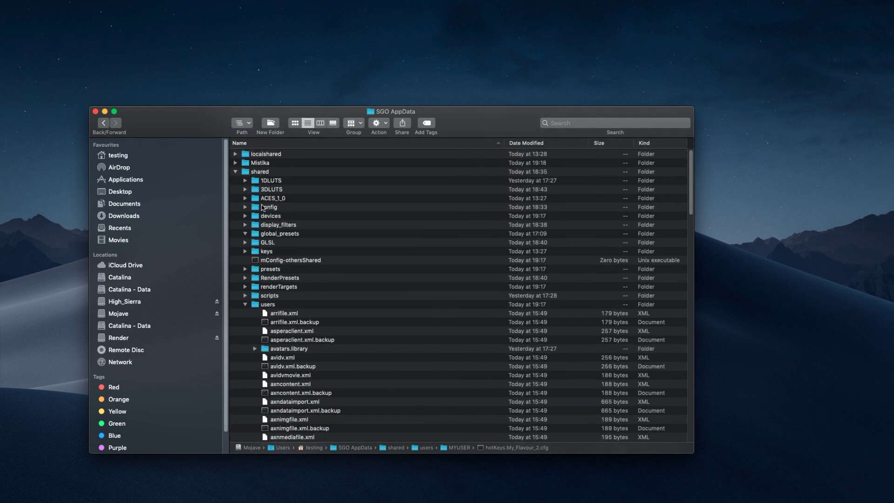
- Collapse the shared folder and compress it into shared.zip
click(235, 172)
click(258, 172)
right_click(267, 172)
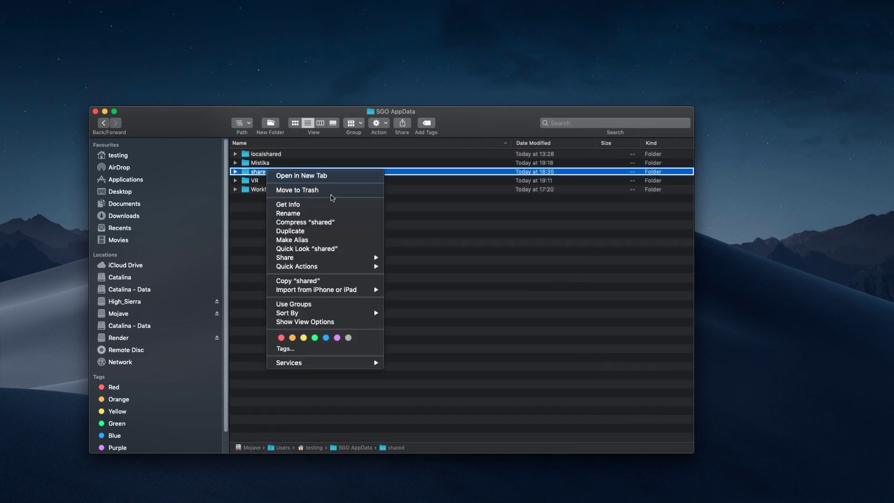
click(334, 222)
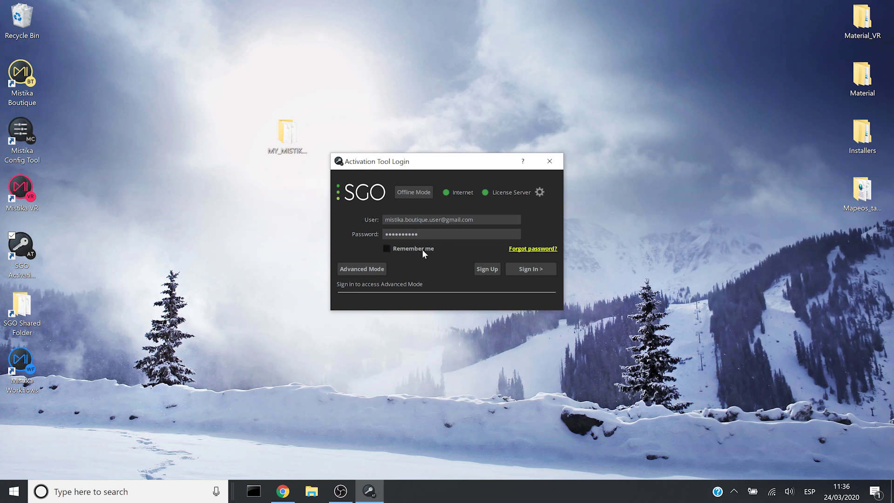
- Sign in to the SGO Activation Tool and switch to Advanced Mode
click(535, 269)
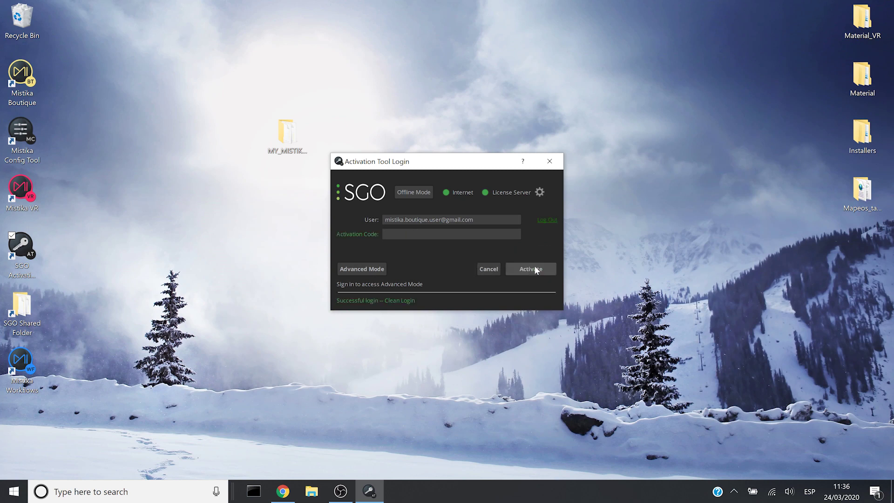
click(348, 269)
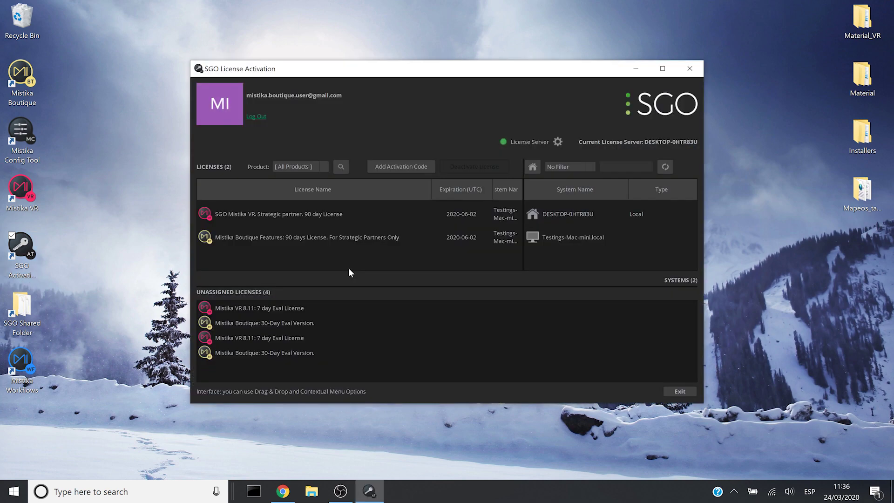
- Drag the Mistika Boutique license from Testings-Mac-mini.local onto DESKTOP-0HTR83U, confirm, and verify
click(558, 219)
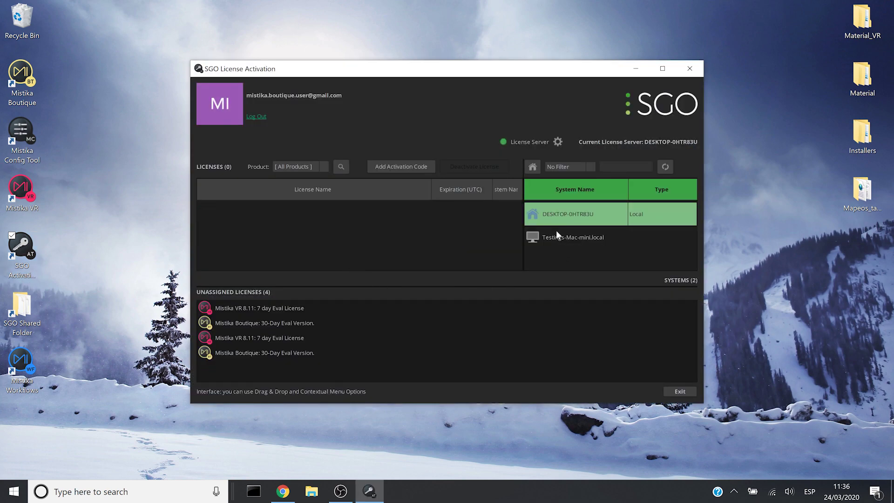
click(557, 238)
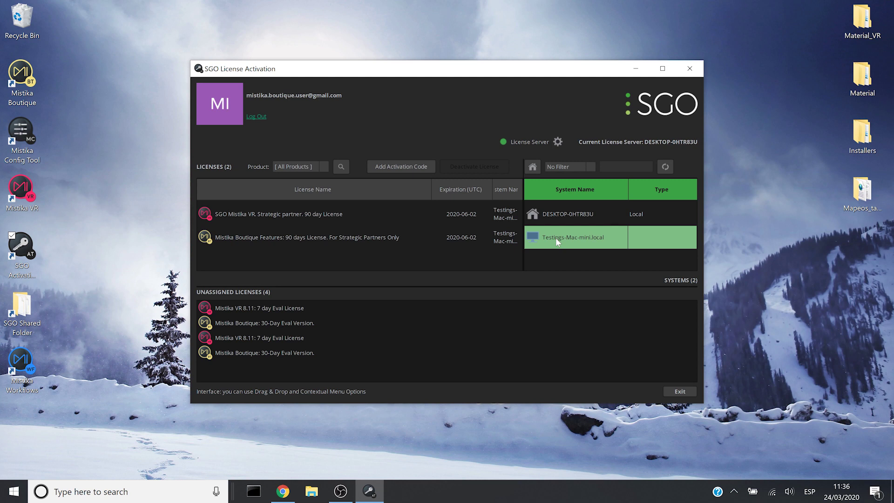
drag(264, 236, 541, 212)
click(529, 268)
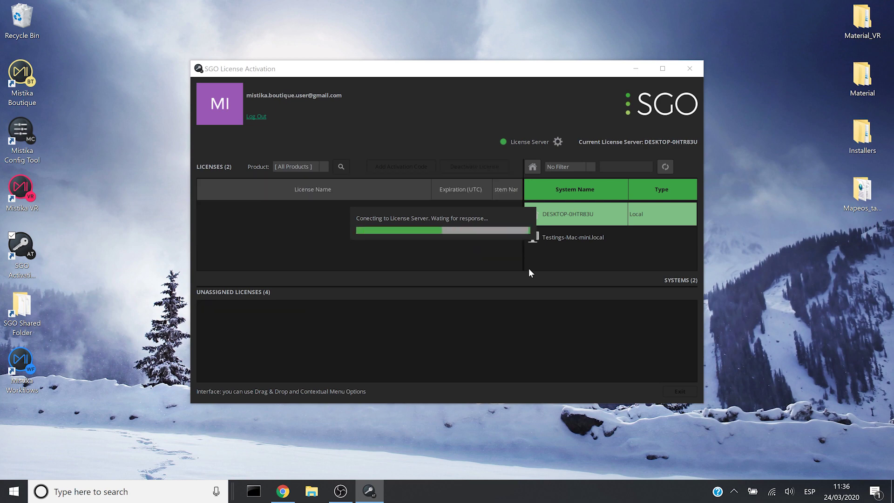
click(556, 217)
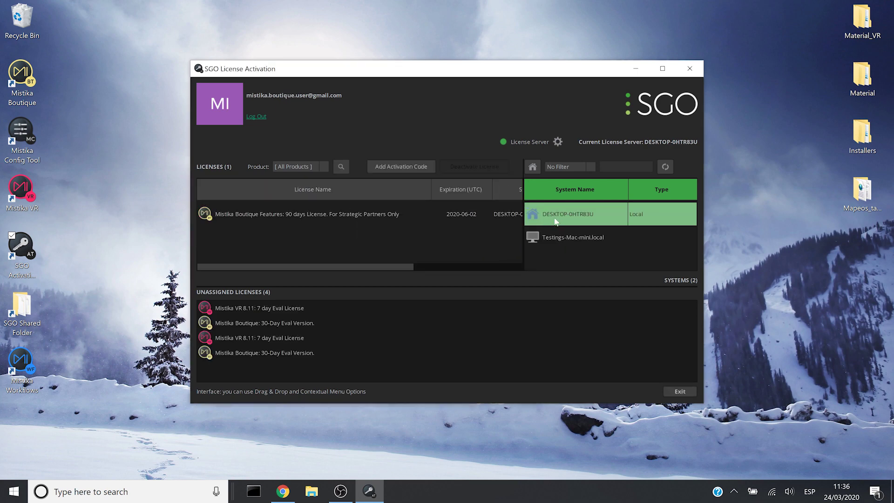
- Drag the SGO Mistika VR license from the Mac mini onto DESKTOP-0HTR83U, confirm, and check both licenses
click(550, 240)
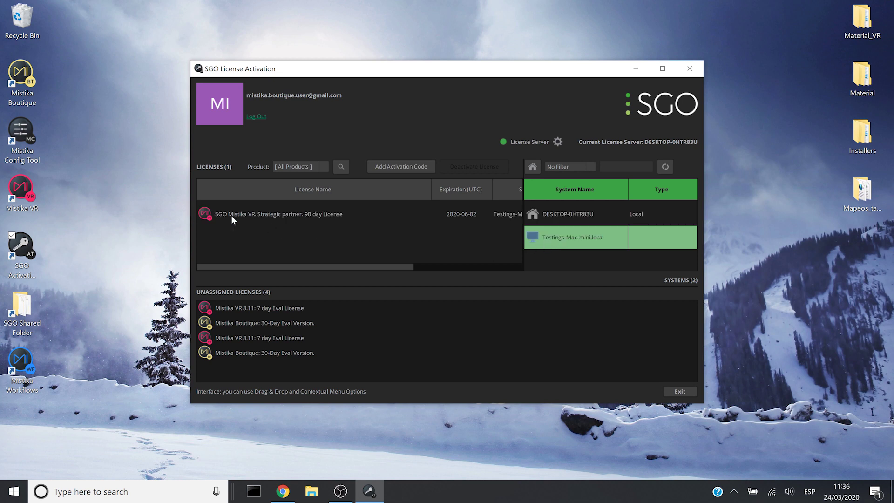
drag(254, 220, 540, 223)
click(507, 262)
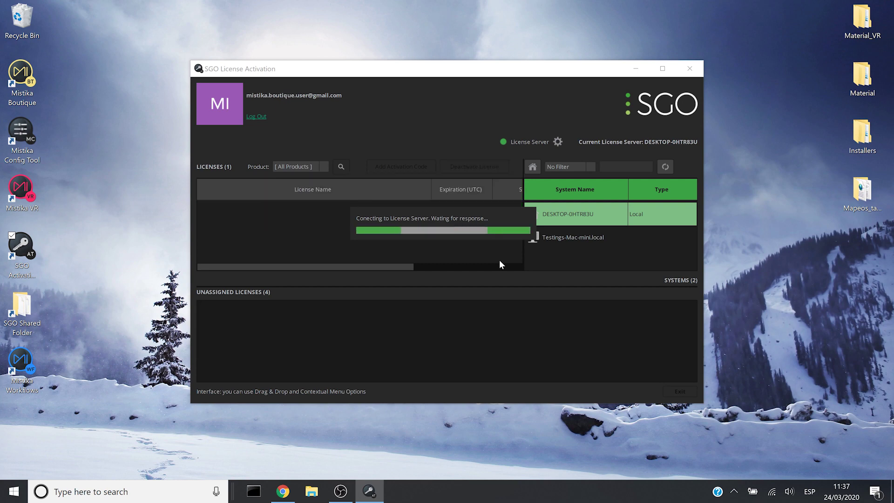
click(555, 210)
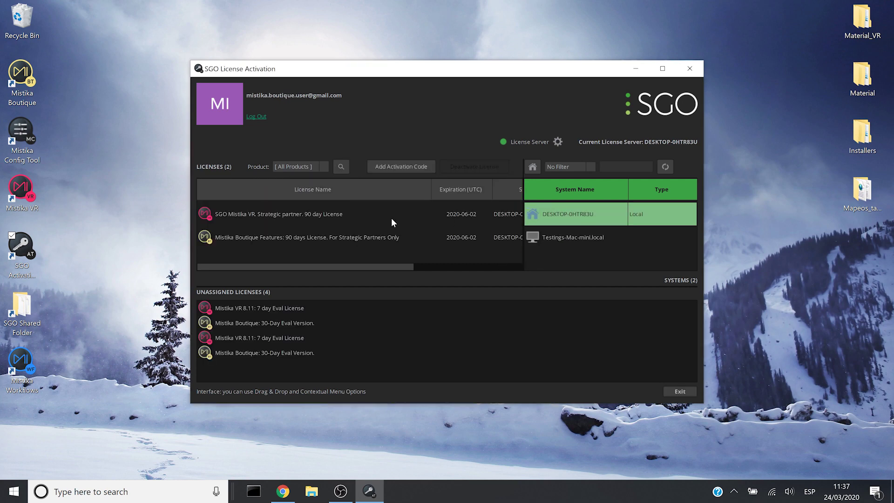
click(376, 217)
click(391, 238)
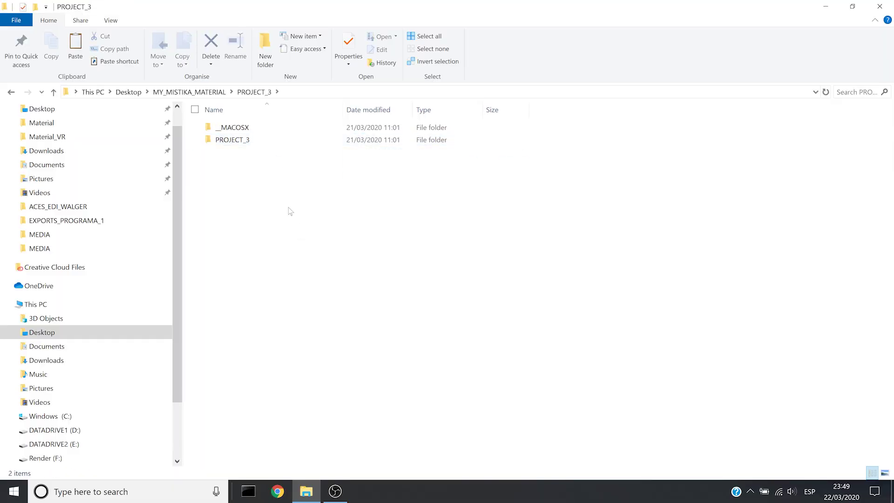
- Copy PROJECT_3 and paste it into C:\Users\<user>\SGO Data\Projects beside PDEFAULT
right_click(241, 140)
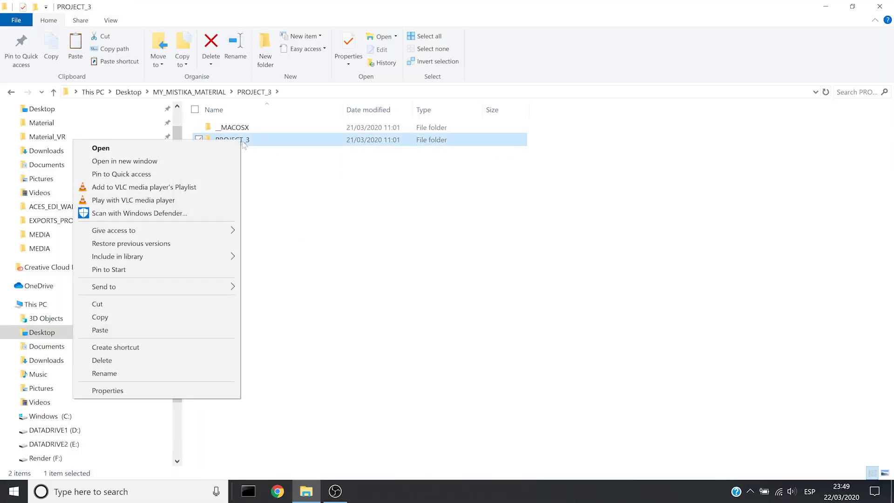
click(128, 313)
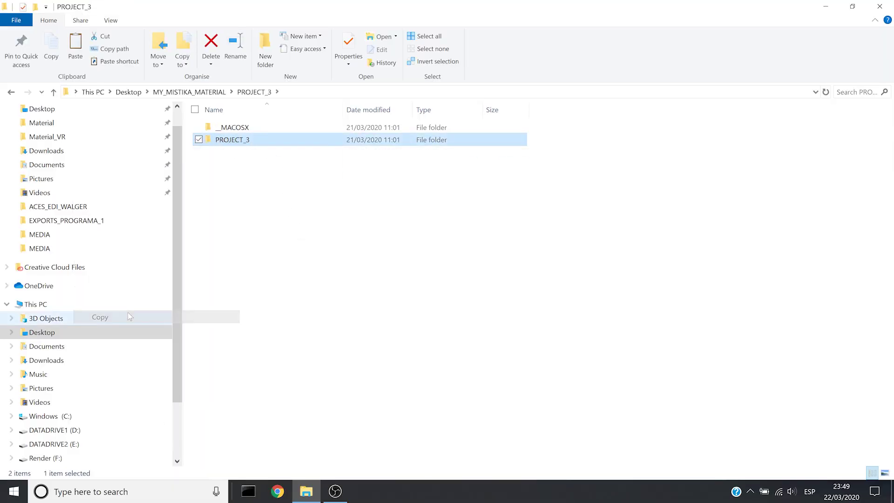
click(110, 303)
double_click(307, 225)
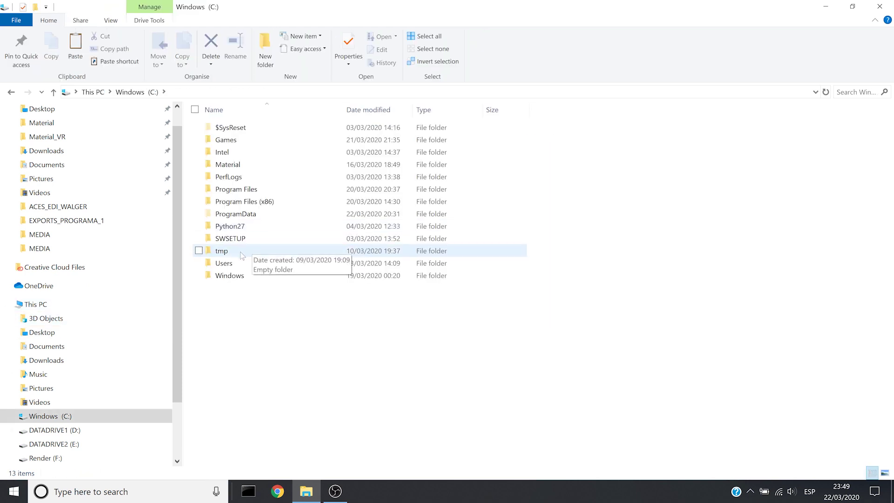
double_click(229, 263)
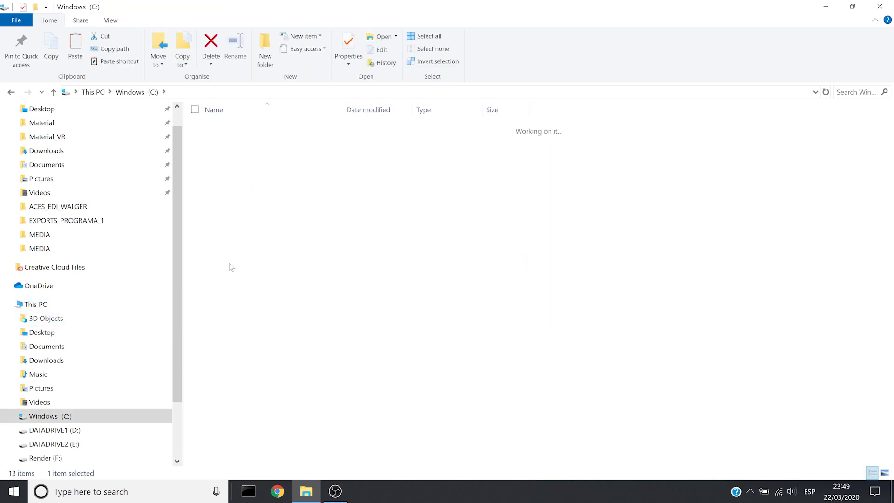
double_click(239, 145)
double_click(238, 363)
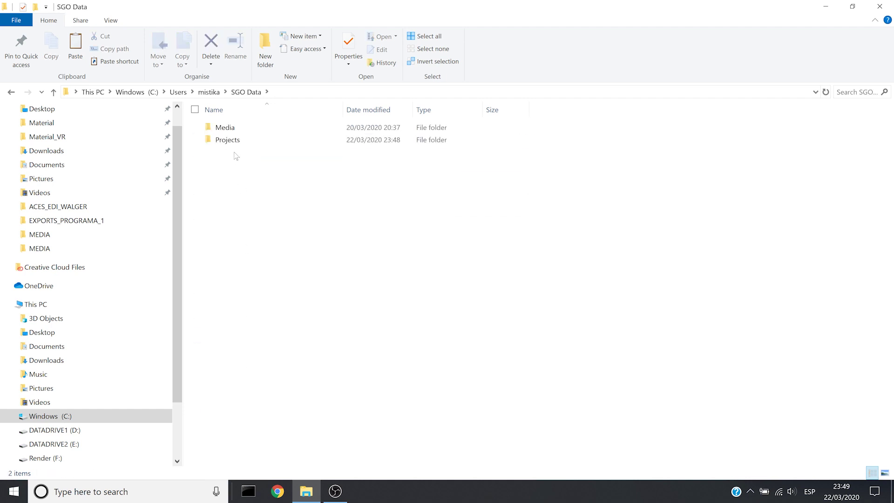
double_click(234, 142)
right_click(291, 209)
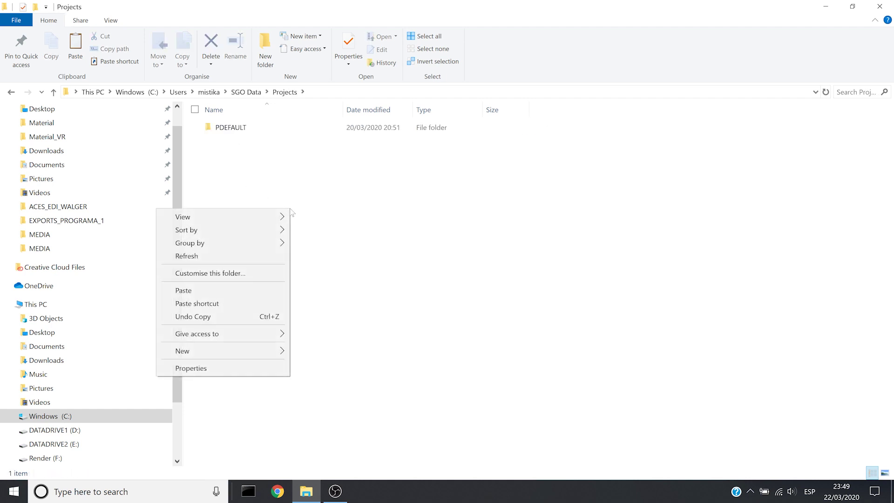
click(245, 290)
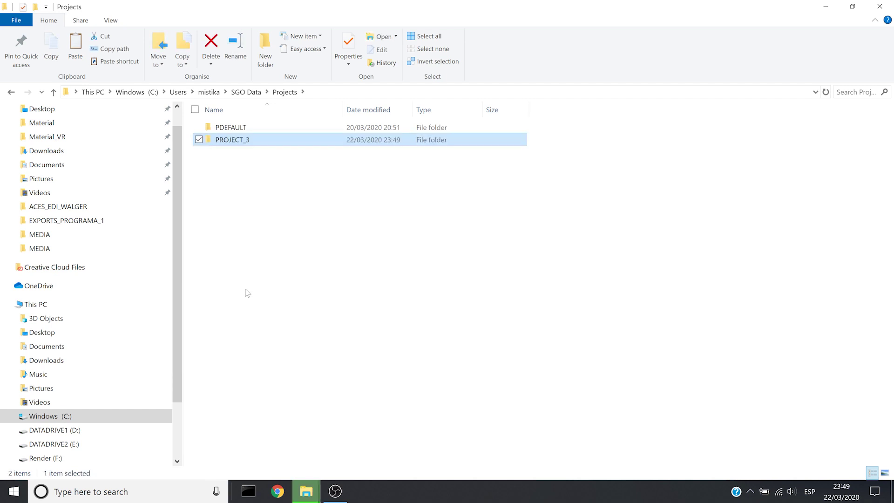
click(257, 285)
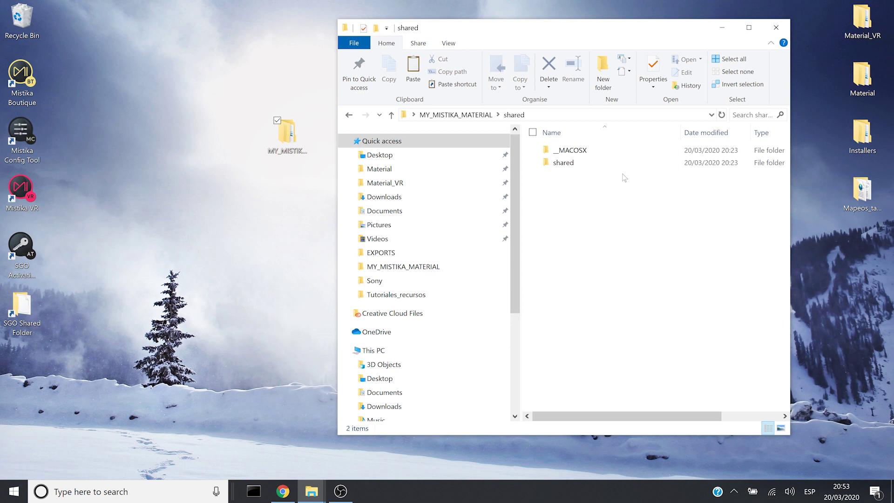
- Paste the shared folder into C:\Users\<user>\SGO AppData, replacing the 143 same-named files
right_click(577, 164)
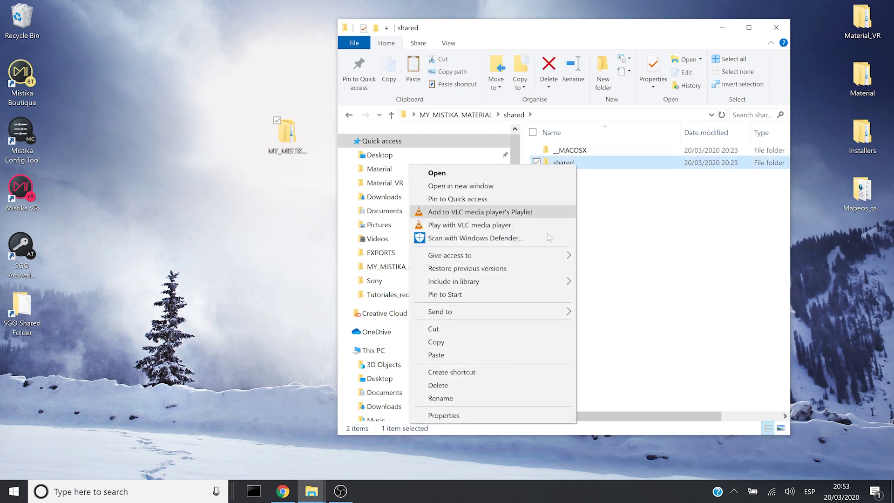
click(458, 342)
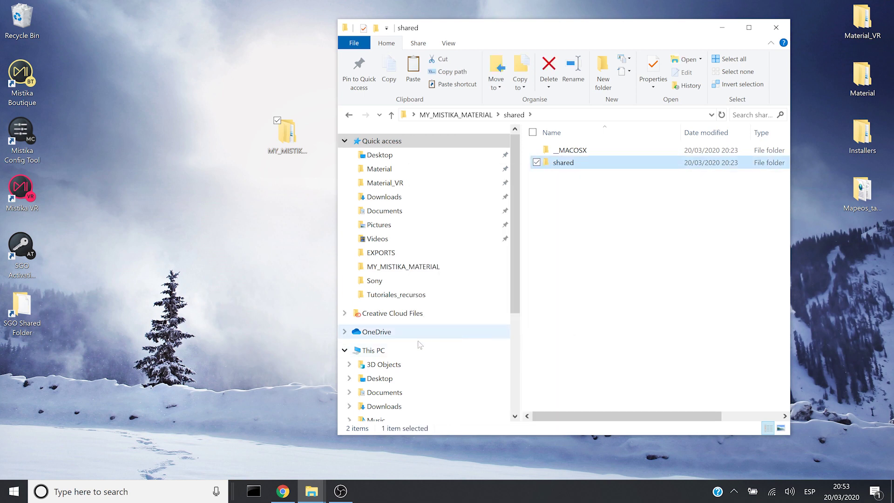
click(440, 349)
double_click(601, 398)
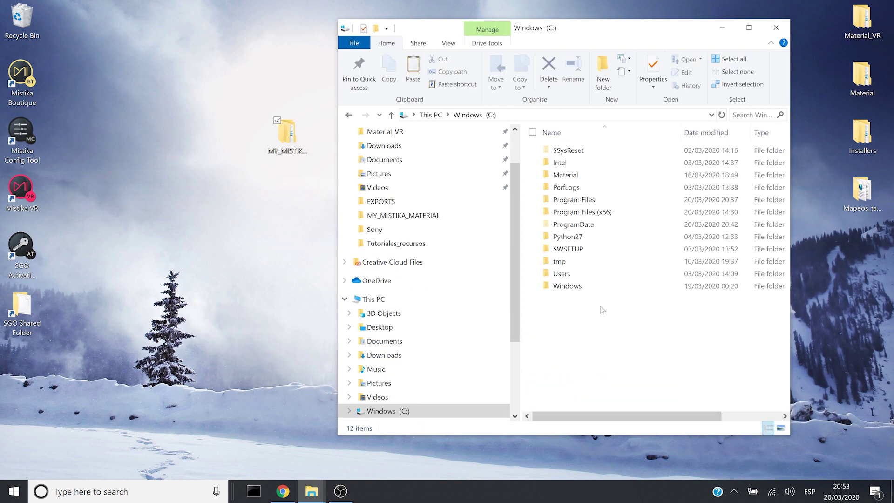
double_click(587, 274)
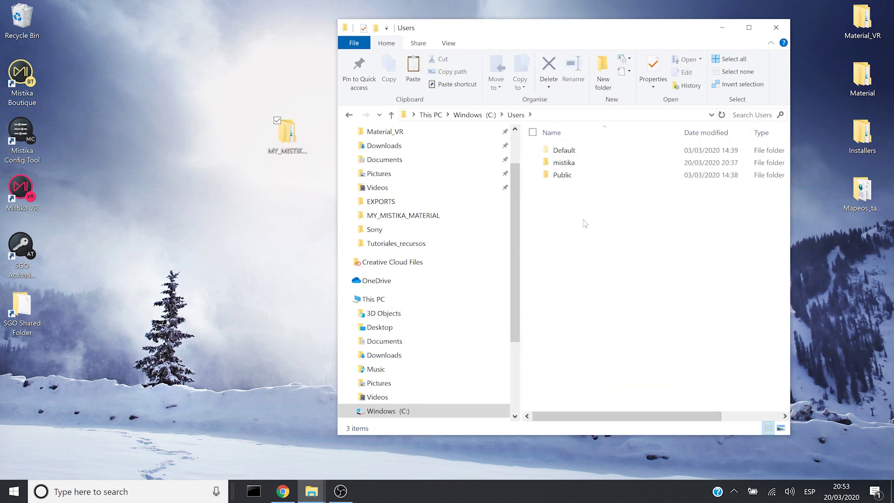
double_click(570, 167)
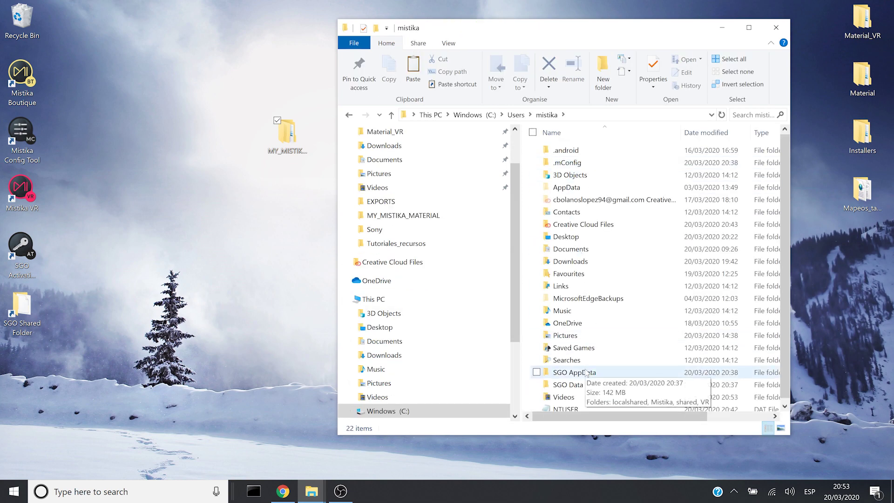
double_click(575, 372)
right_click(566, 254)
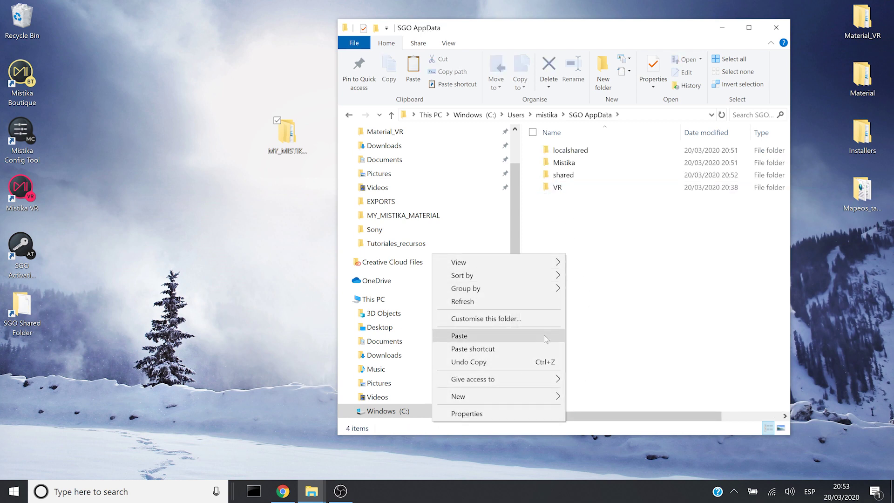
click(512, 335)
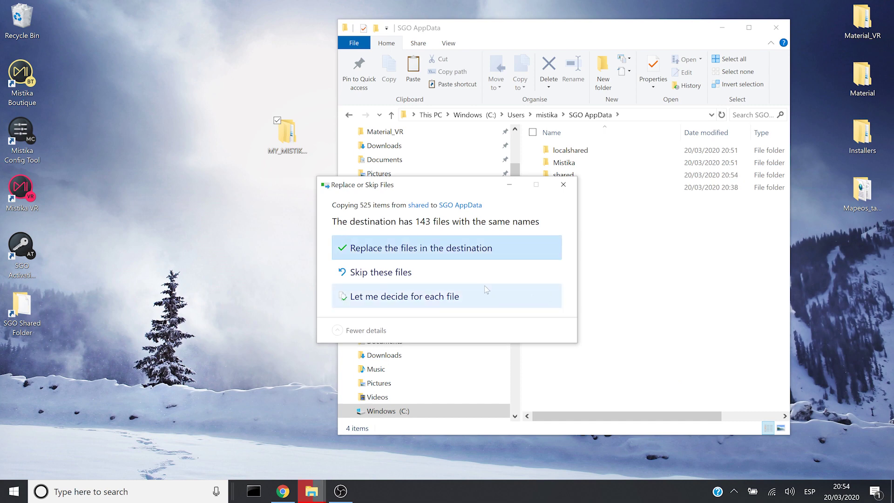
click(454, 254)
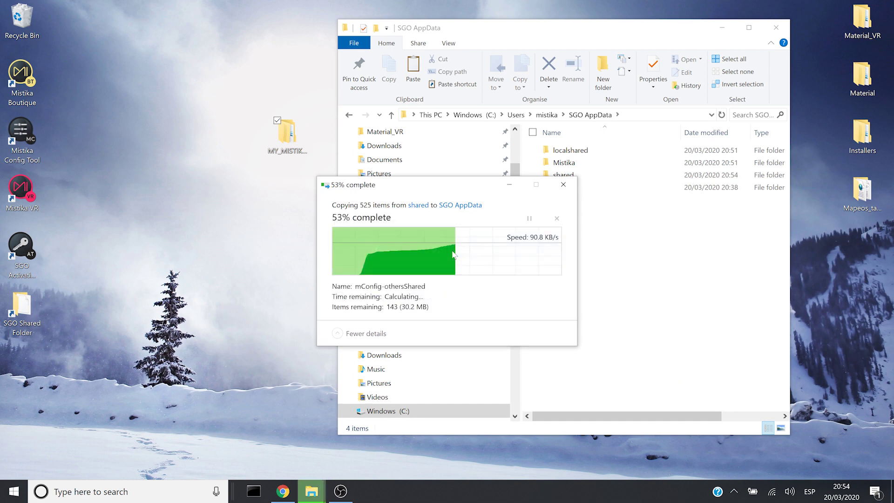
- Look through the merged shared folder's 3DLUTS, RenderPresets and display_filters contents
double_click(564, 177)
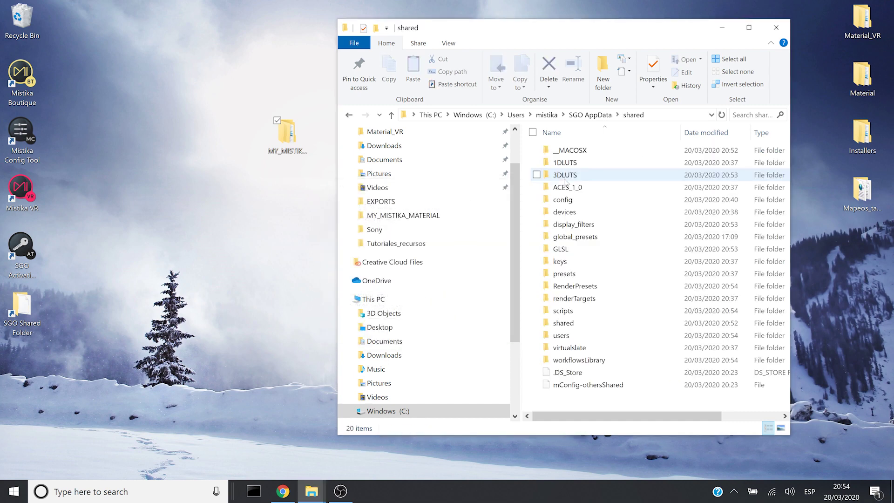
double_click(566, 175)
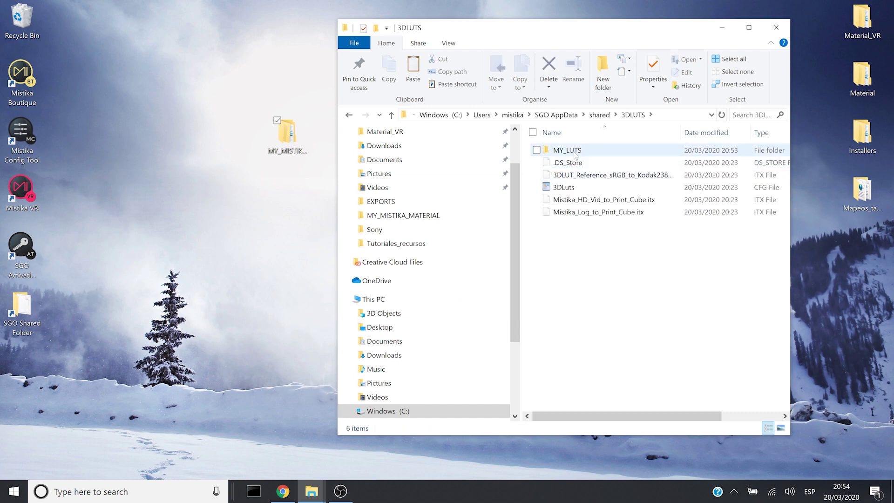
click(599, 115)
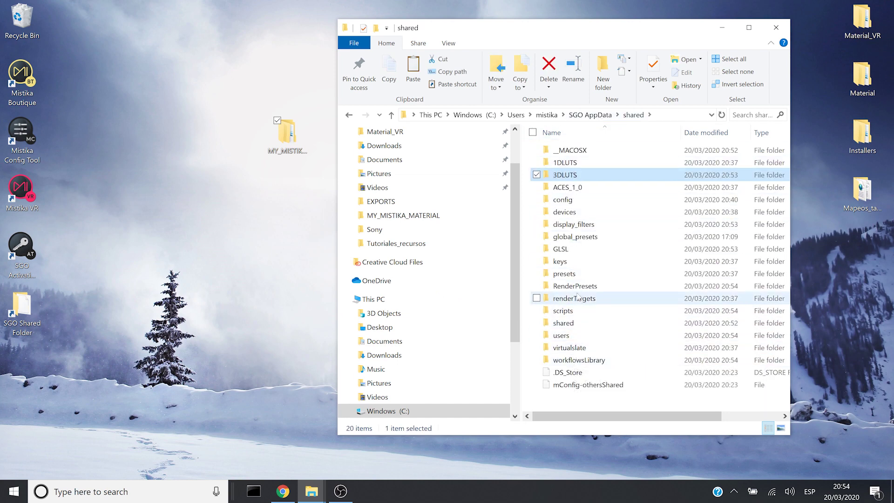
double_click(576, 286)
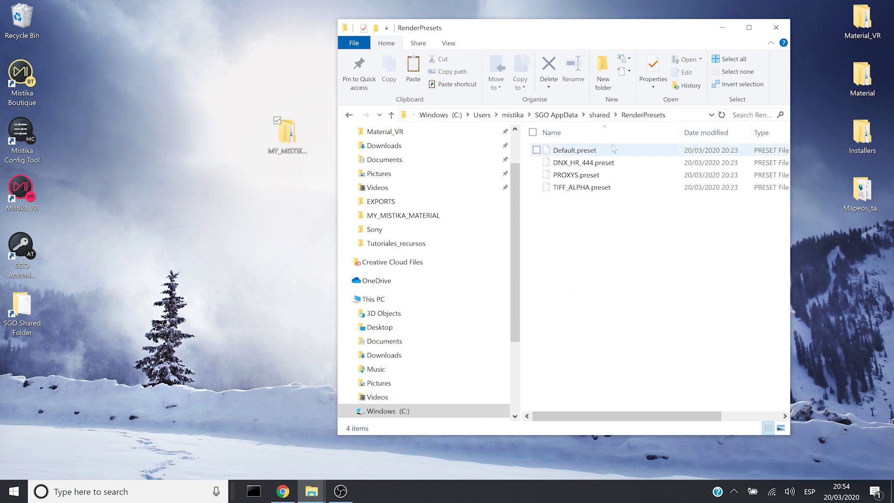
click(599, 114)
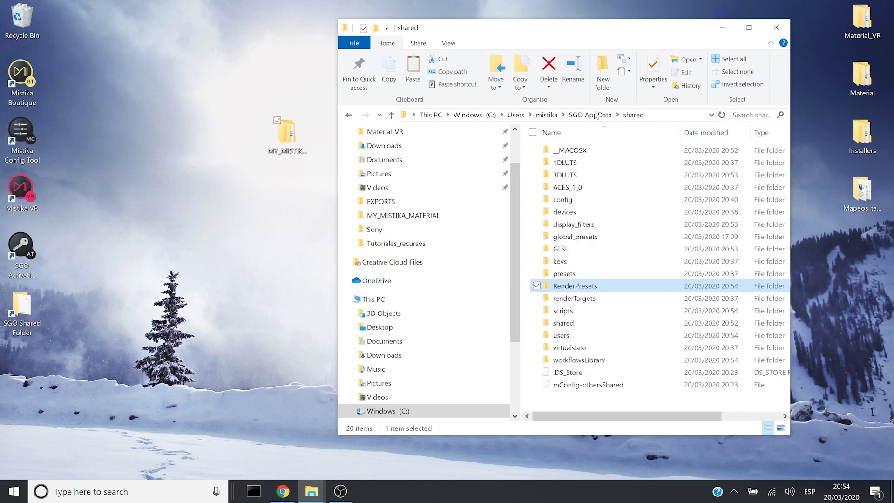
double_click(591, 224)
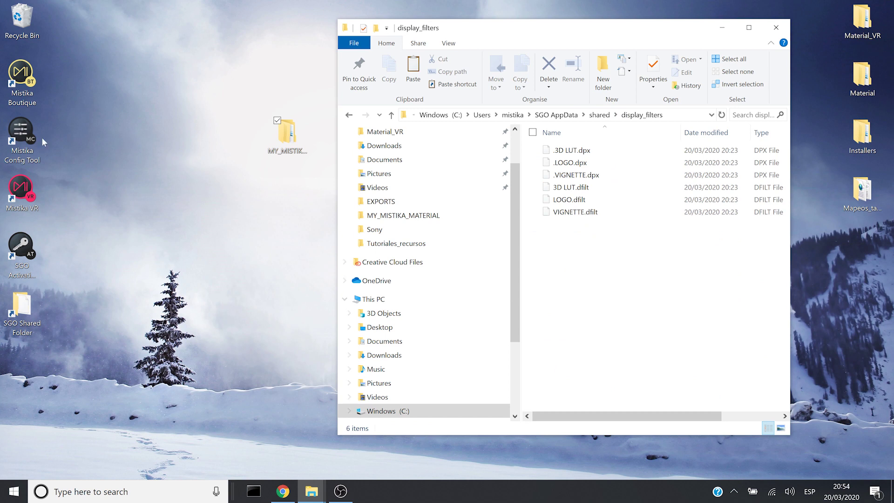
click(35, 88)
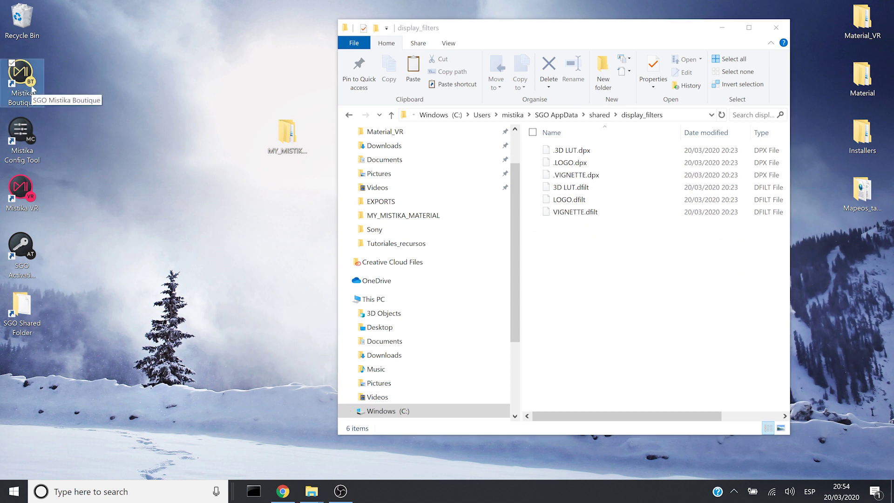
- Launch Mistika Boutique and open PROJECT_3 from the project list
double_click(31, 90)
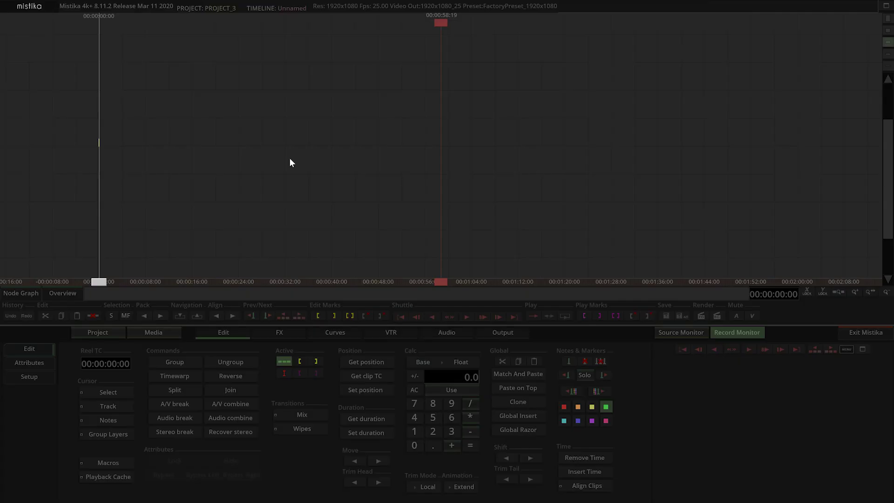
click(91, 330)
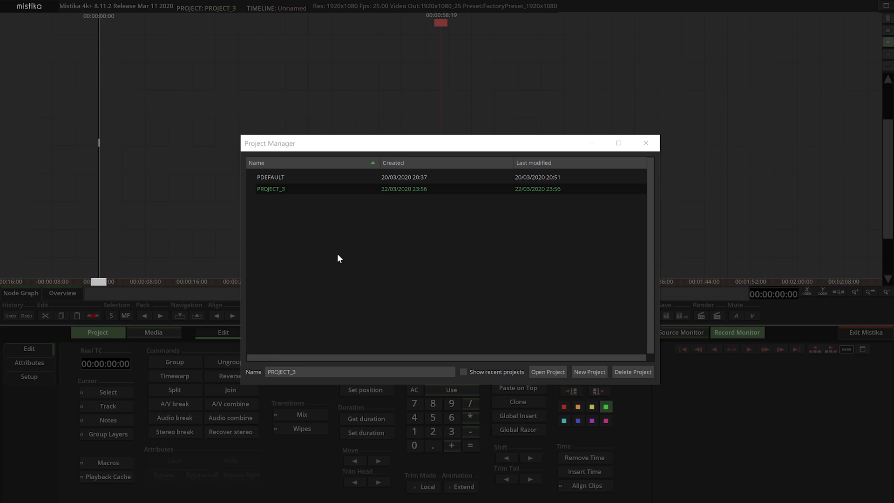
double_click(267, 188)
- Load ENVIRONMENT_3.env from the Media tab and browse for the missing clip's location
click(147, 334)
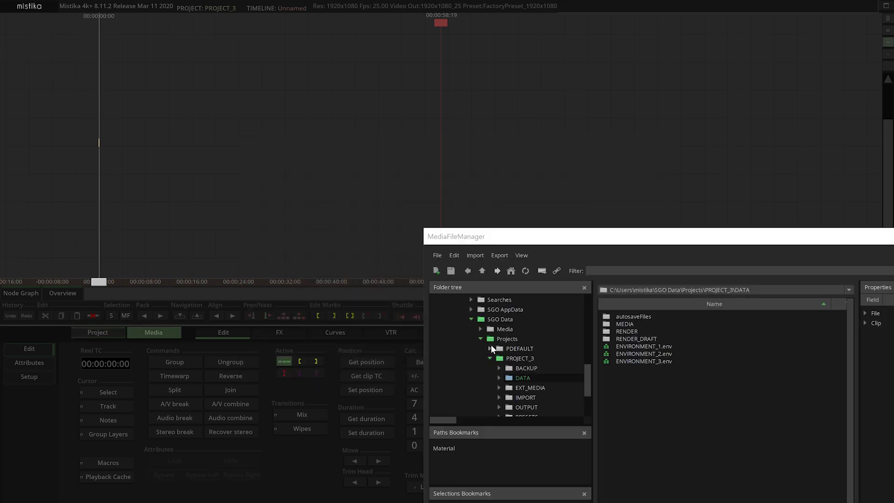
double_click(642, 361)
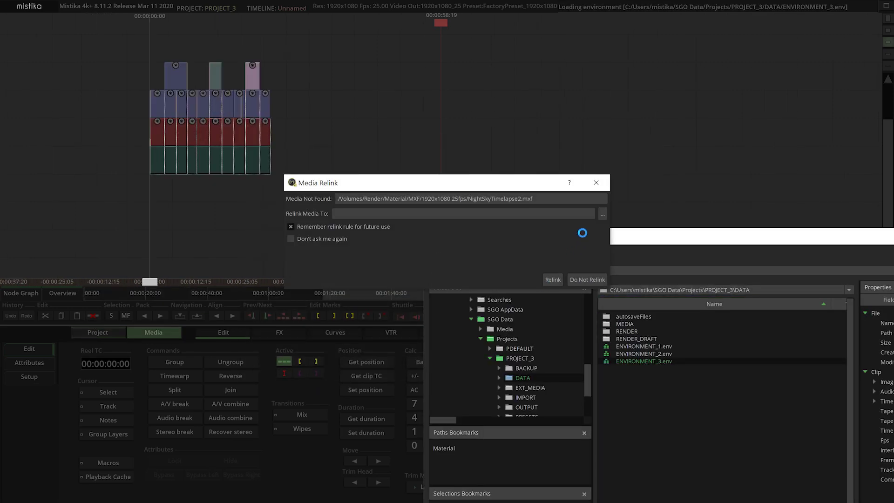
drag(519, 188, 285, 181)
click(368, 208)
drag(268, 165, 553, 142)
- Relink NightSkyTimelapse2 to Desktop > Material > MXF > 1920x1080 25fps so ENVIRONMENT_3 loads
click(381, 220)
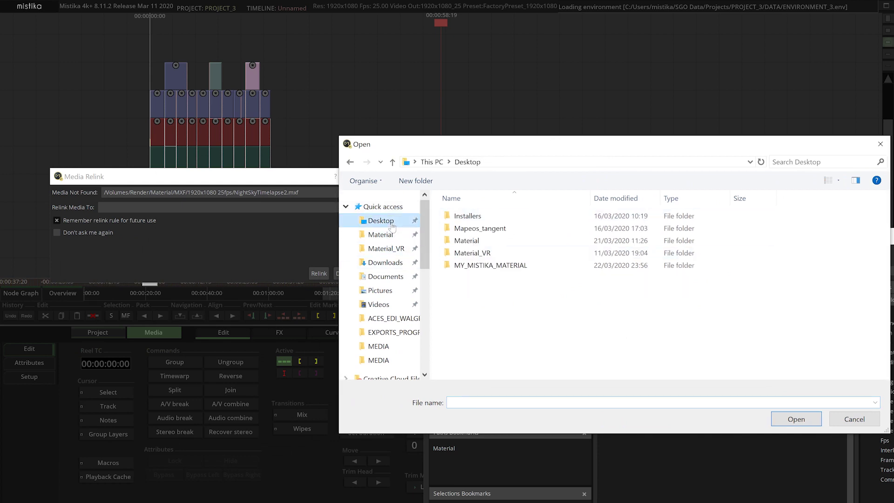
click(502, 241)
double_click(501, 241)
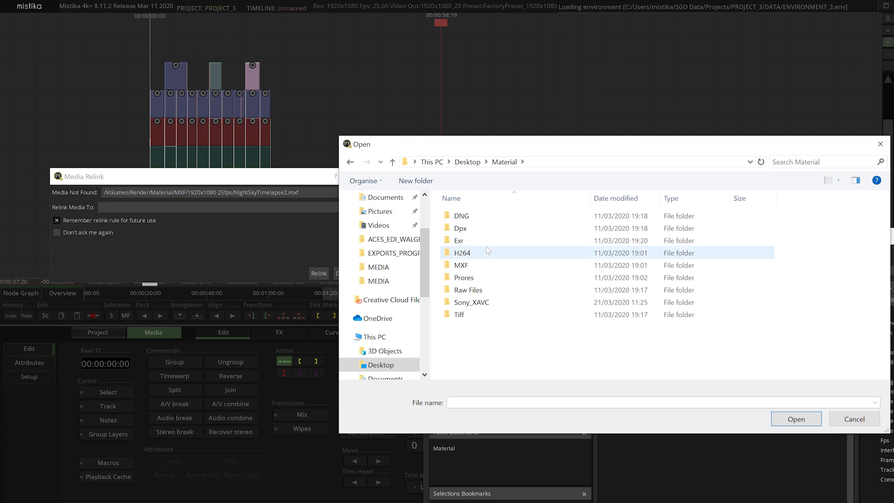
double_click(474, 265)
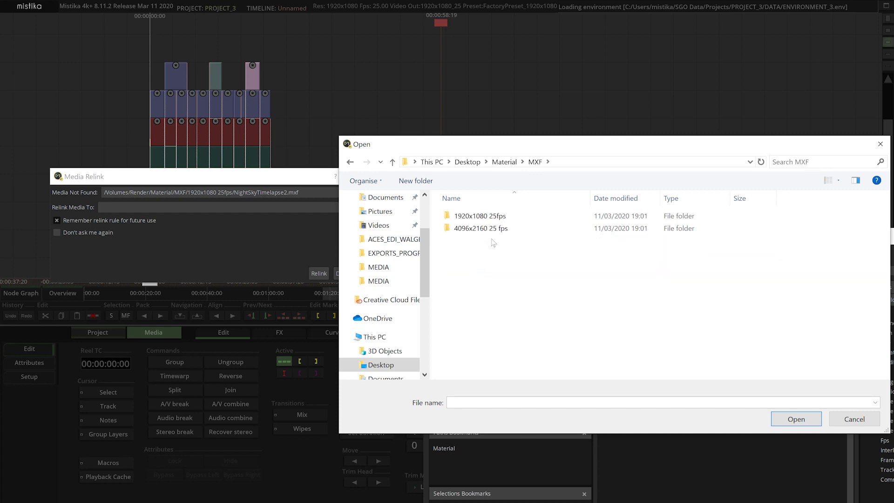
double_click(498, 222)
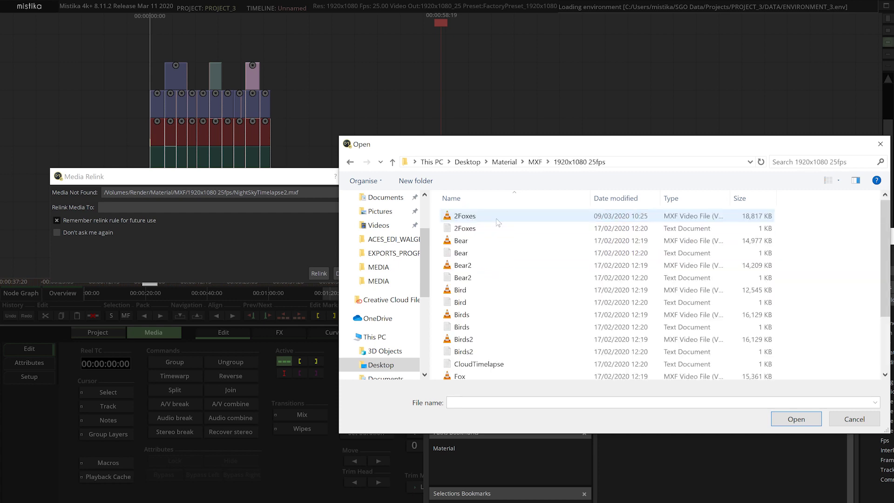
scroll(497, 239, down, 2)
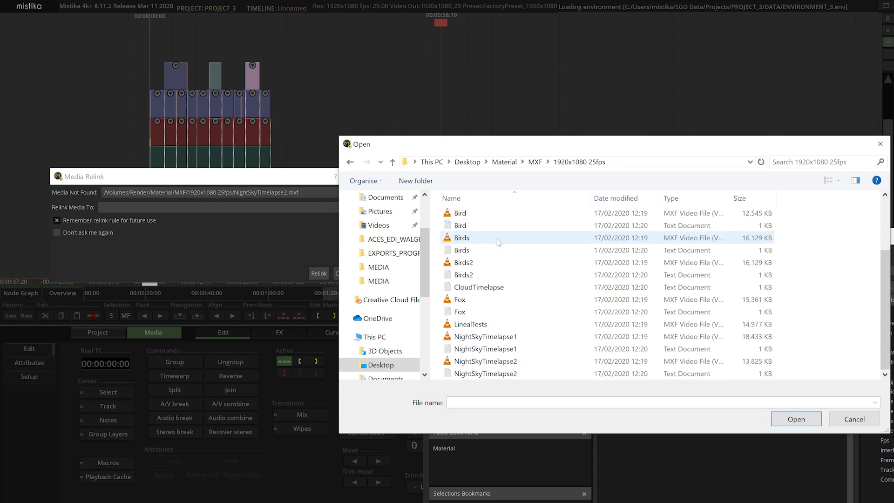
click(507, 362)
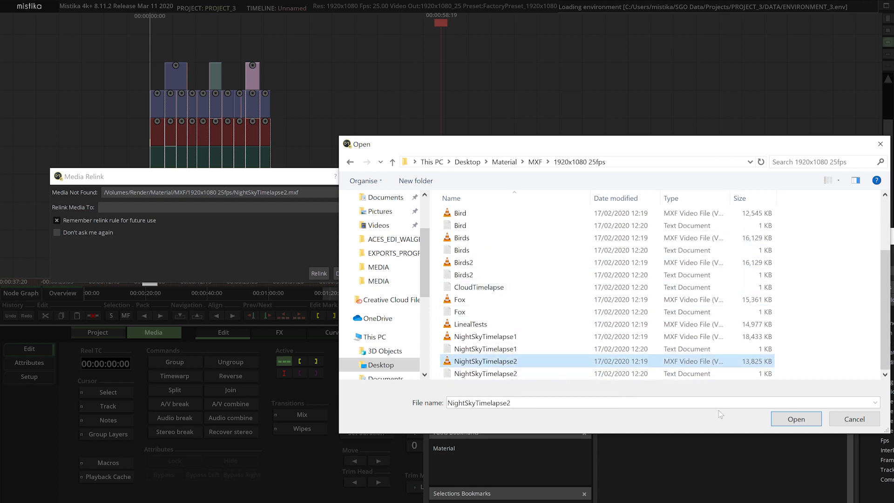
click(796, 418)
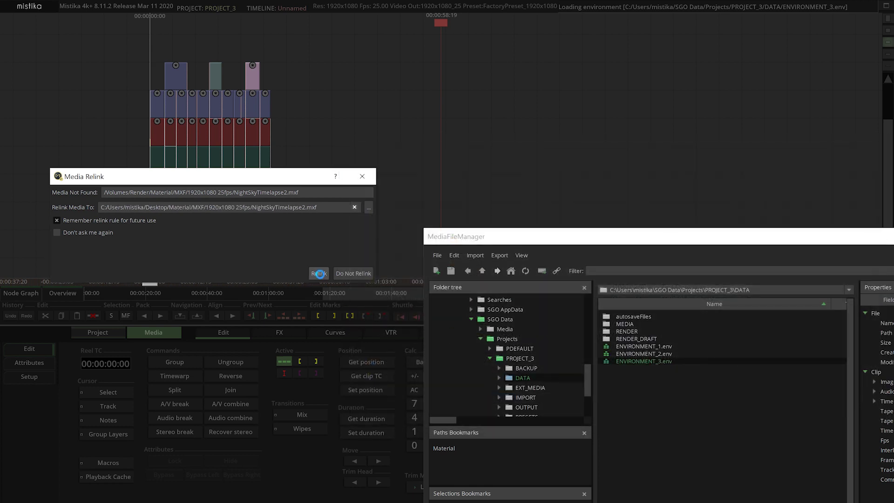
click(319, 274)
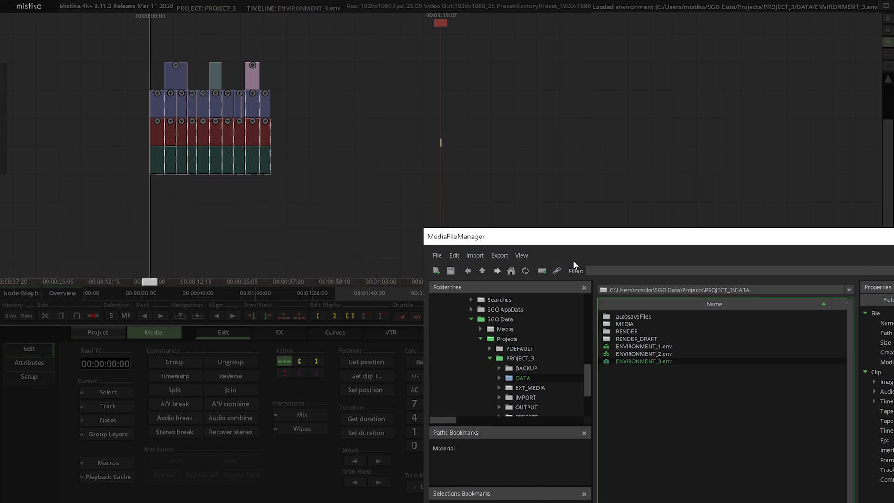
- Close MediaFileManager and show the timeline's output in the Record Monitor
drag(576, 238, 298, 164)
click(691, 158)
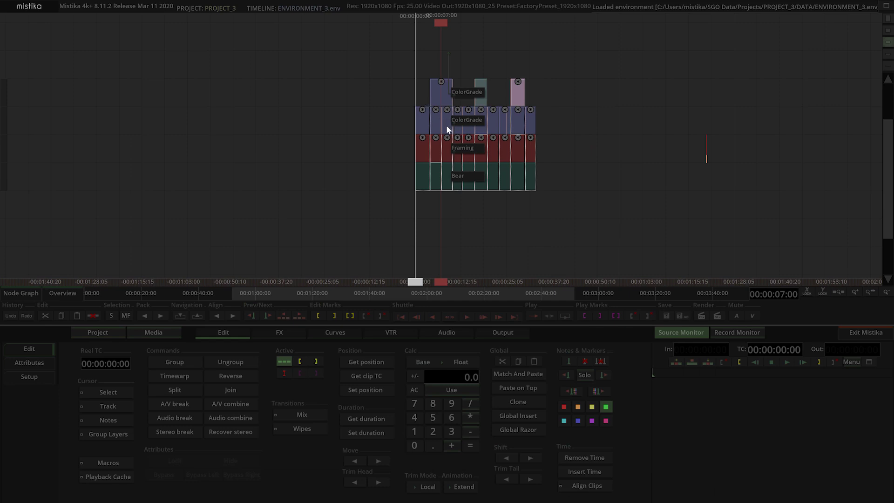
click(737, 333)
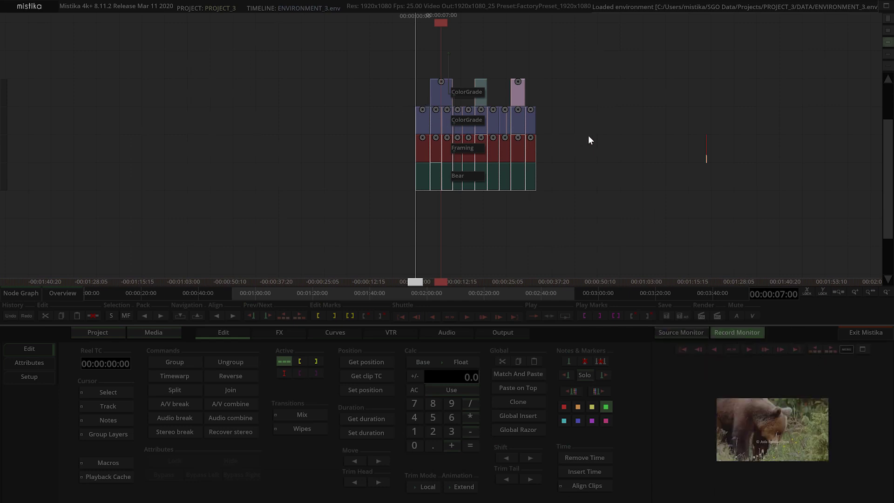
- Scrub the timeline to check the relinked clips, then open ColorGrade on the final night-sky clip
drag(589, 135, 495, 141)
click(438, 126)
double_click(438, 126)
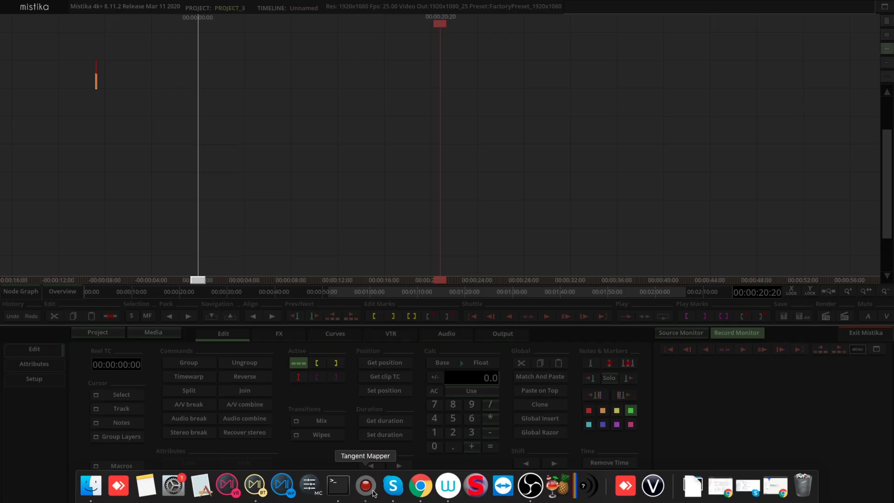
- From Tangent Mapper's Control Map Management, export MY_TANGENT_MAPPING into the Desktop TANGENT_MAPPINGS folder
click(373, 491)
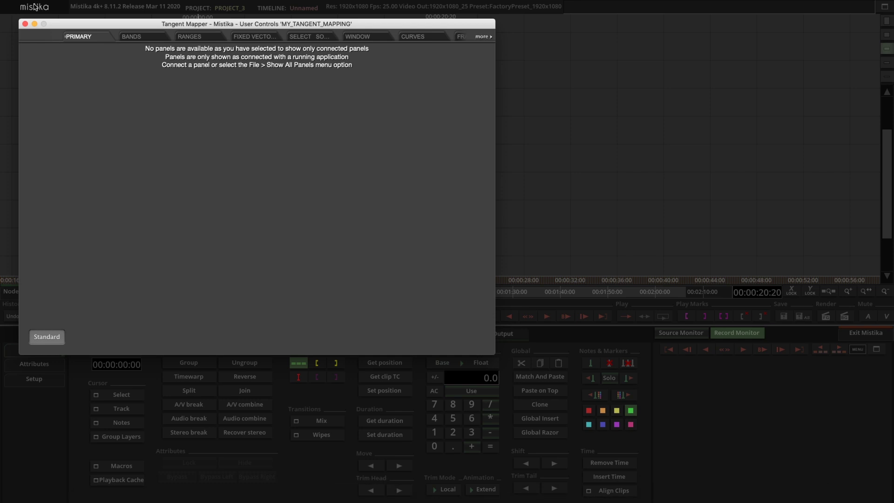
click(91, 6)
click(101, 23)
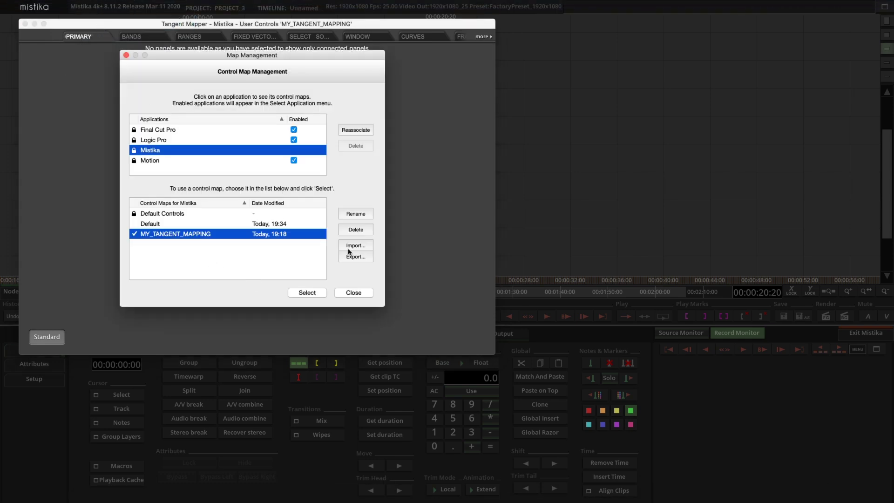
click(356, 257)
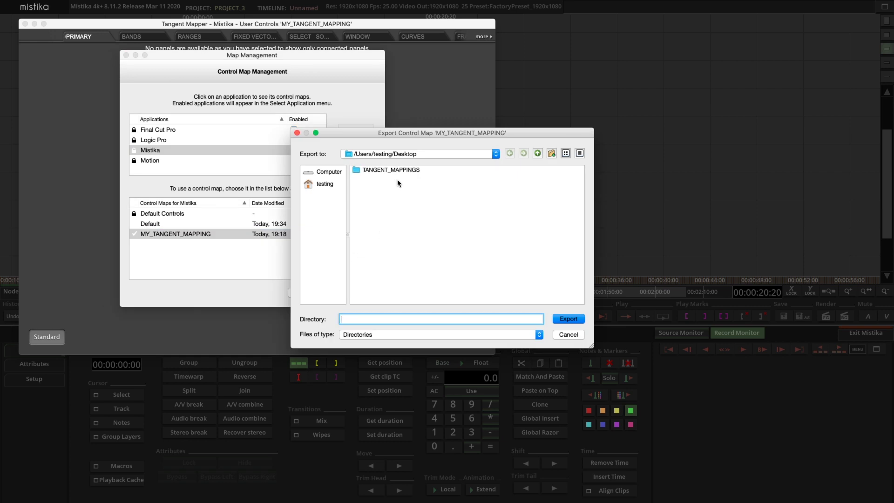
double_click(394, 171)
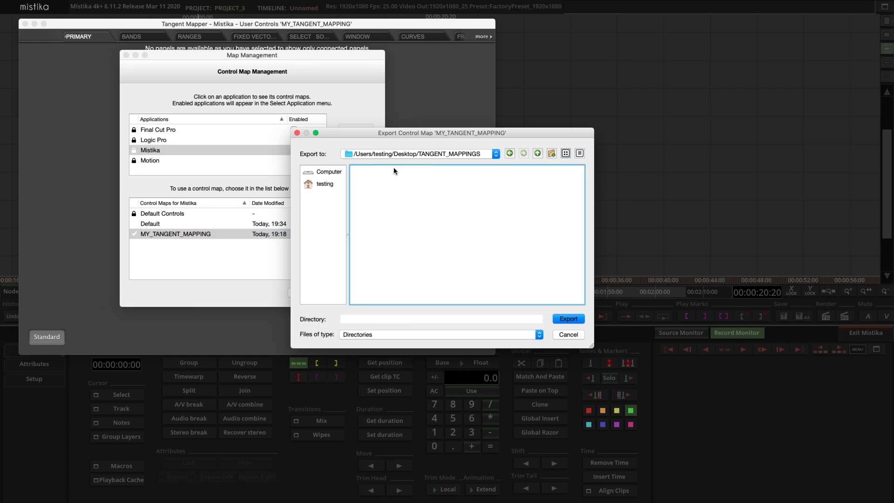
click(567, 319)
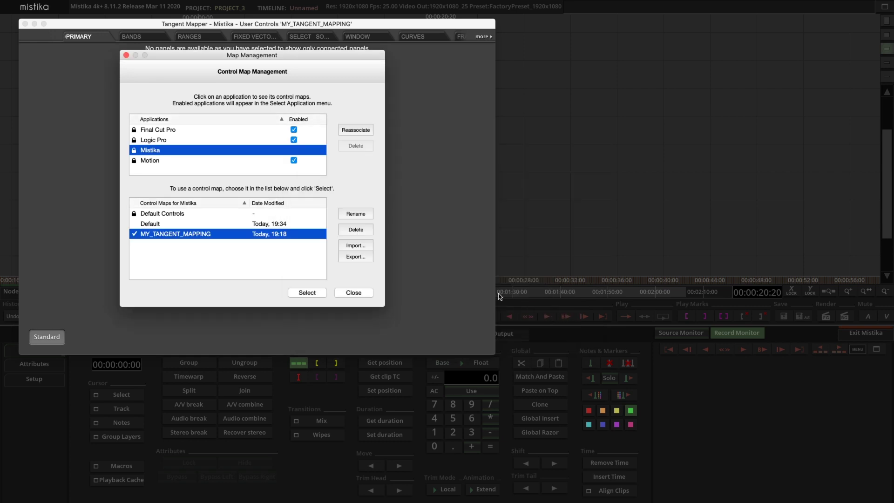